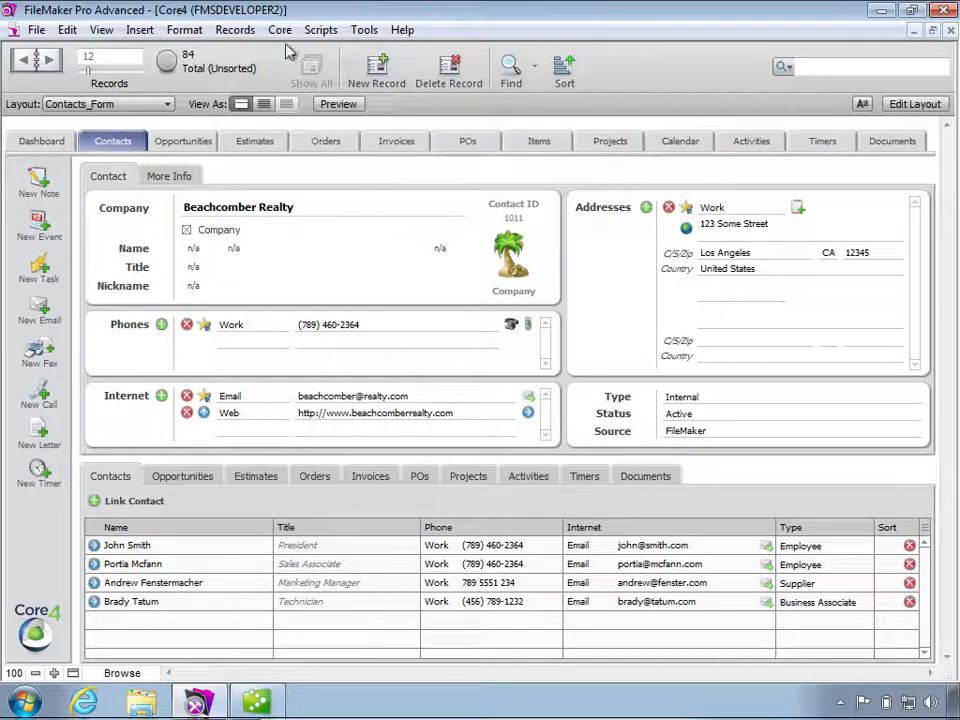
# - Push the single Beachcomber Realty contact to QuickBooks as a customer, accepting the export confirmation and closing the result
pyautogui.click(280, 30)
pyautogui.moveTo(410, 260)
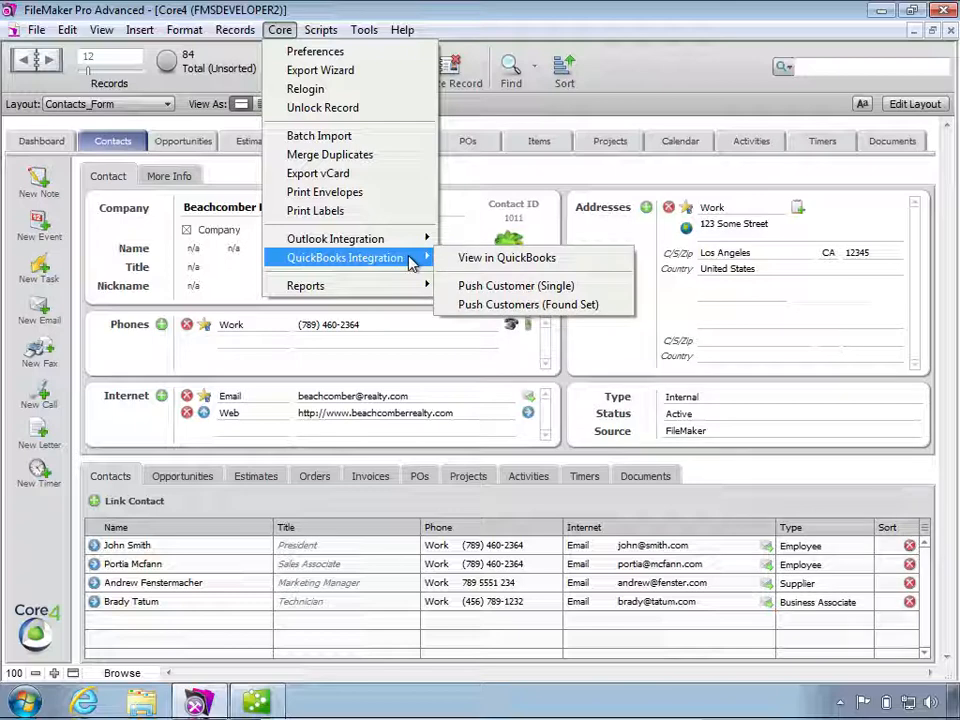
pyautogui.click(585, 293)
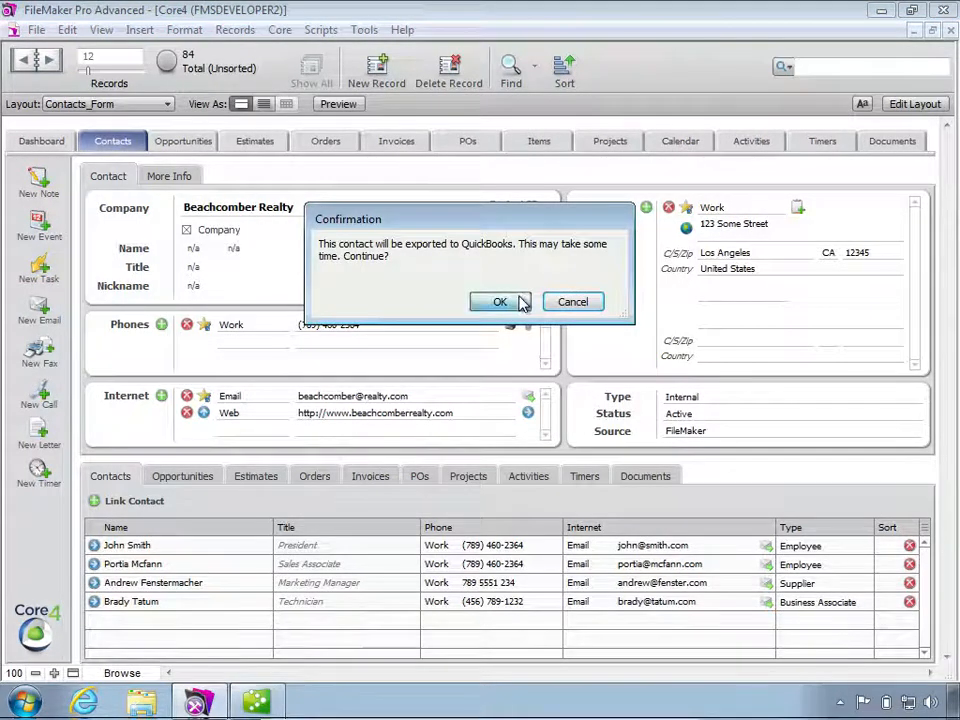
pyautogui.click(516, 300)
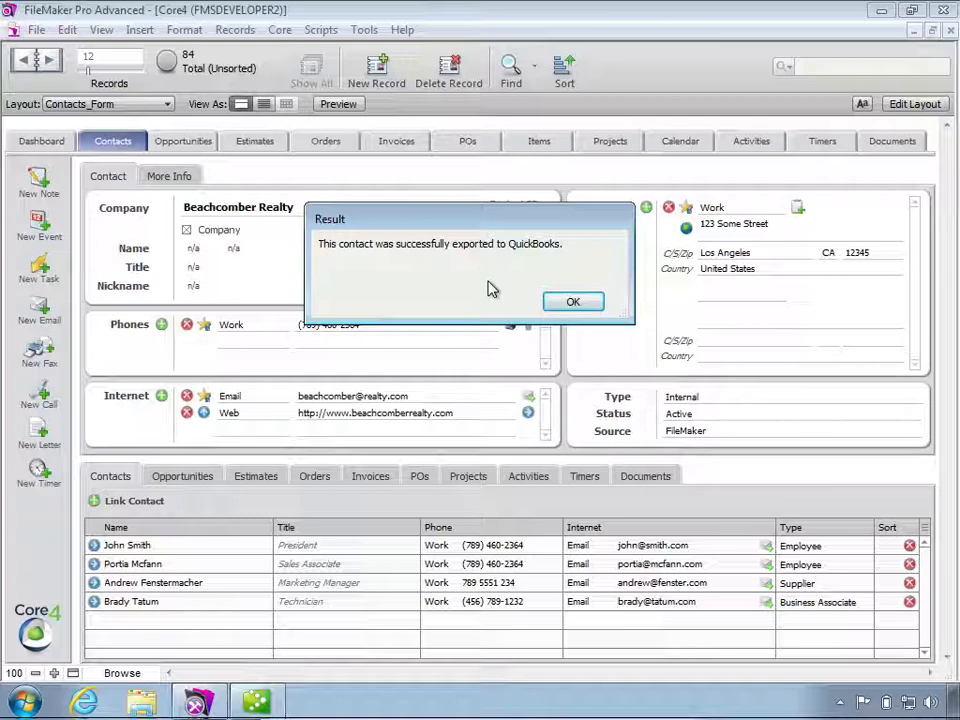
pyautogui.click(555, 302)
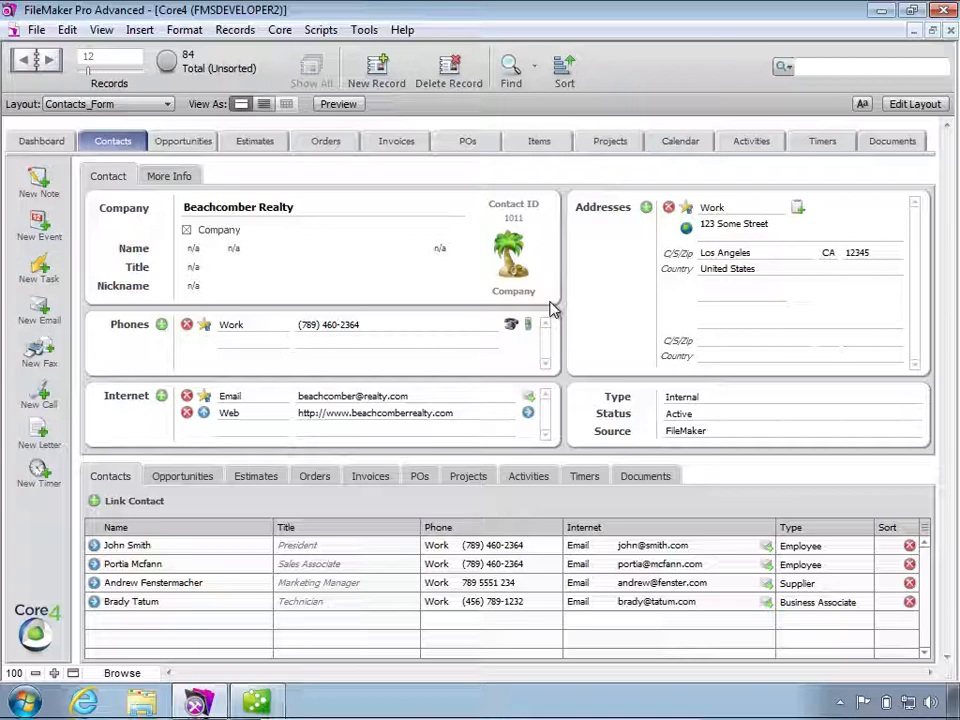
# - Check the contact's QB List ID, view the customer record in QuickBooks, and return to FileMaker
pyautogui.click(170, 176)
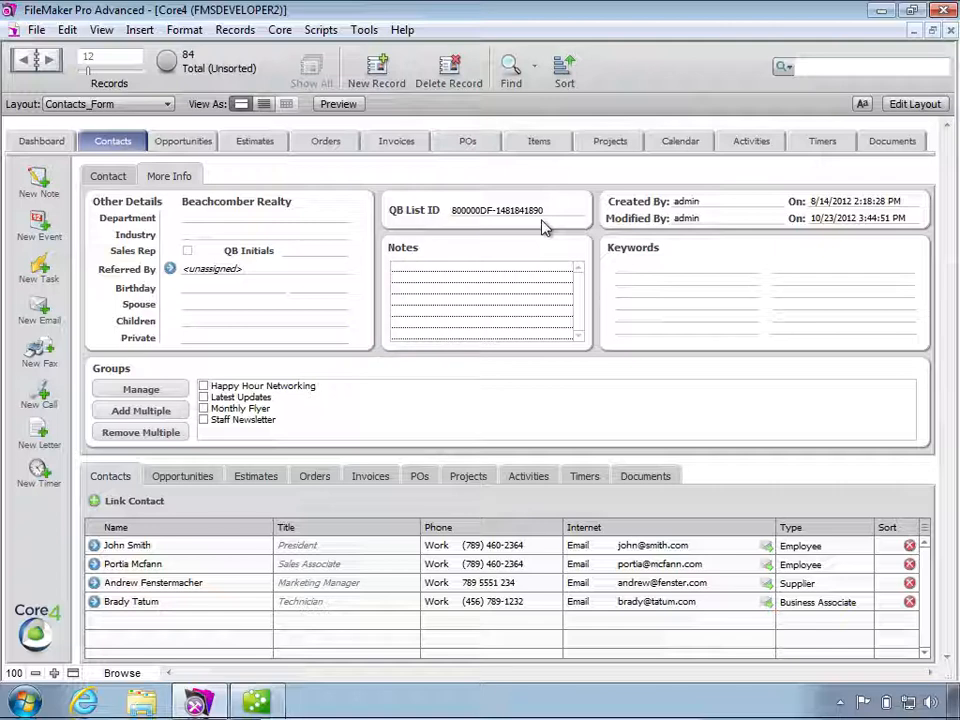
pyautogui.click(281, 38)
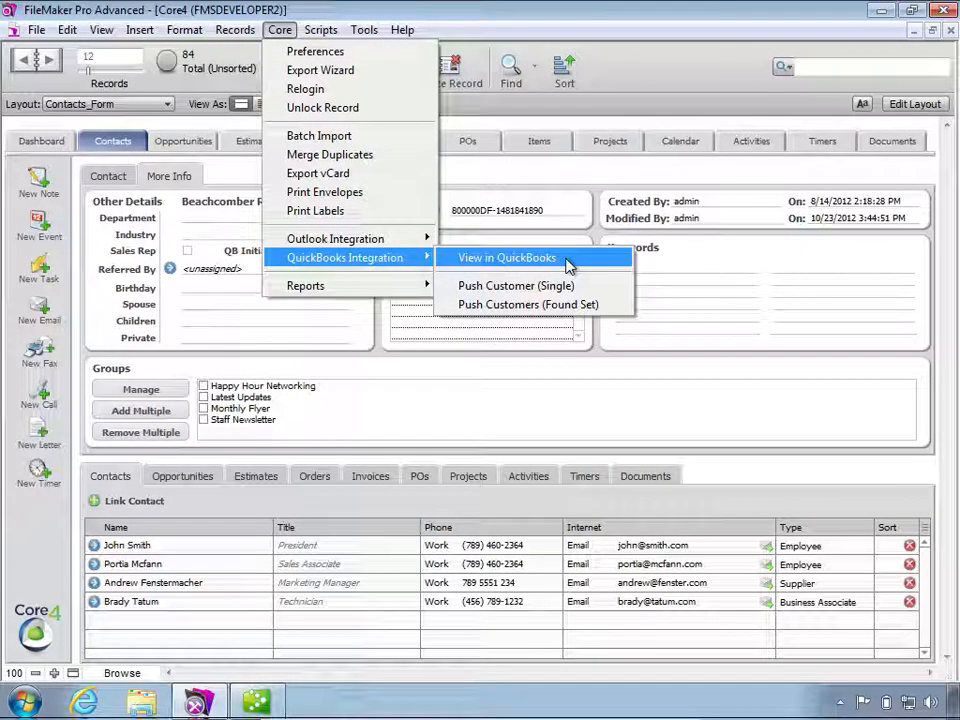
pyautogui.click(567, 265)
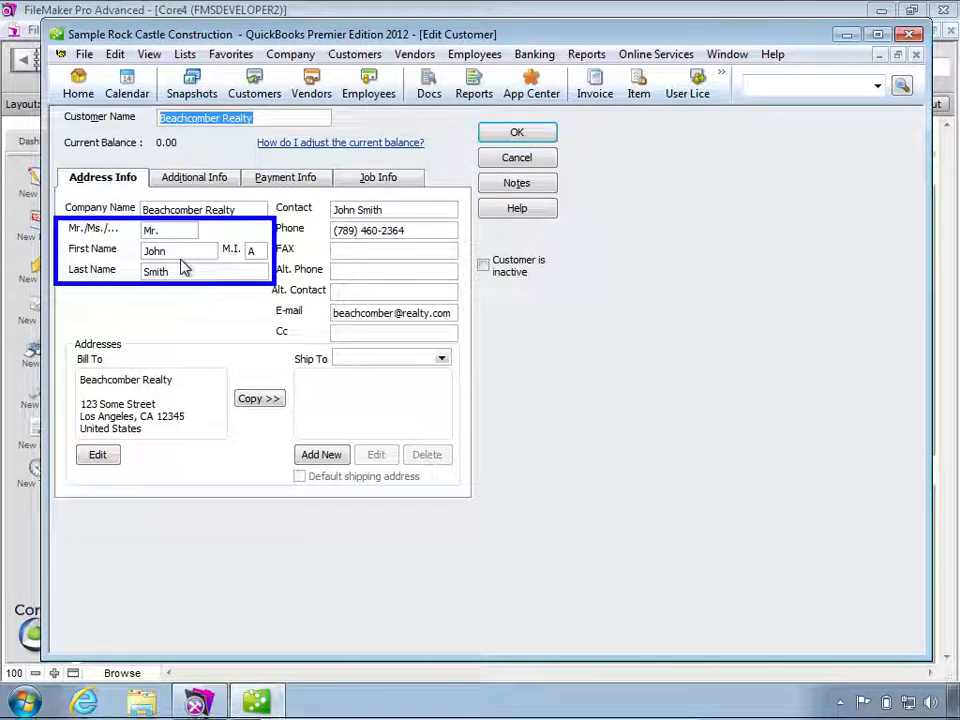
pyautogui.press('Return')
pyautogui.click(350, 12)
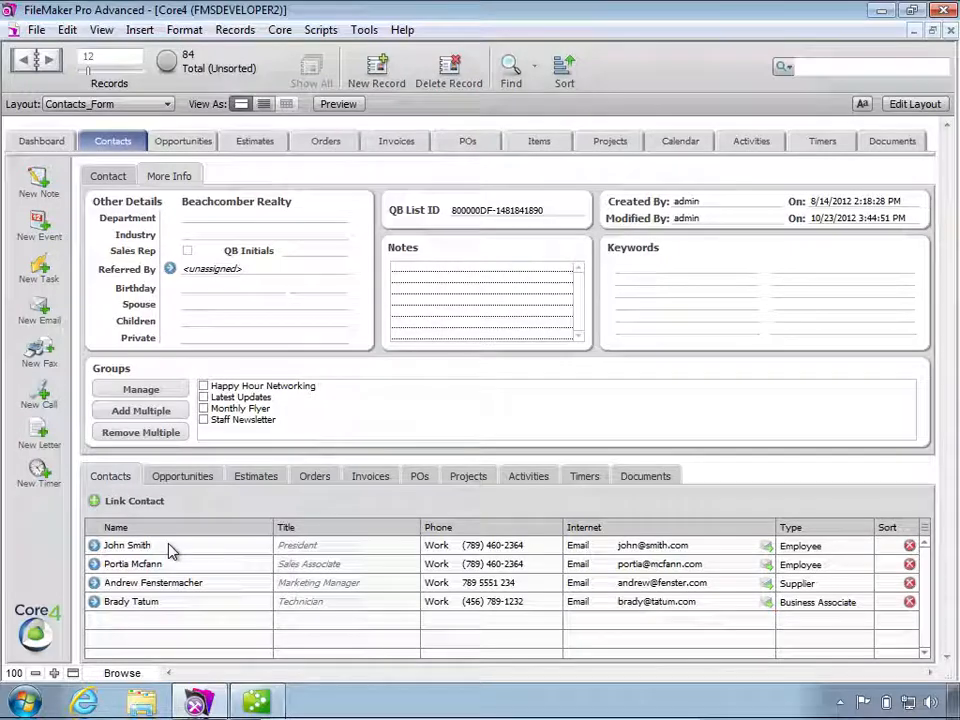
# - Go to the Items module, view the Painting item's record in QuickBooks, and return to FileMaker
pyautogui.click(566, 147)
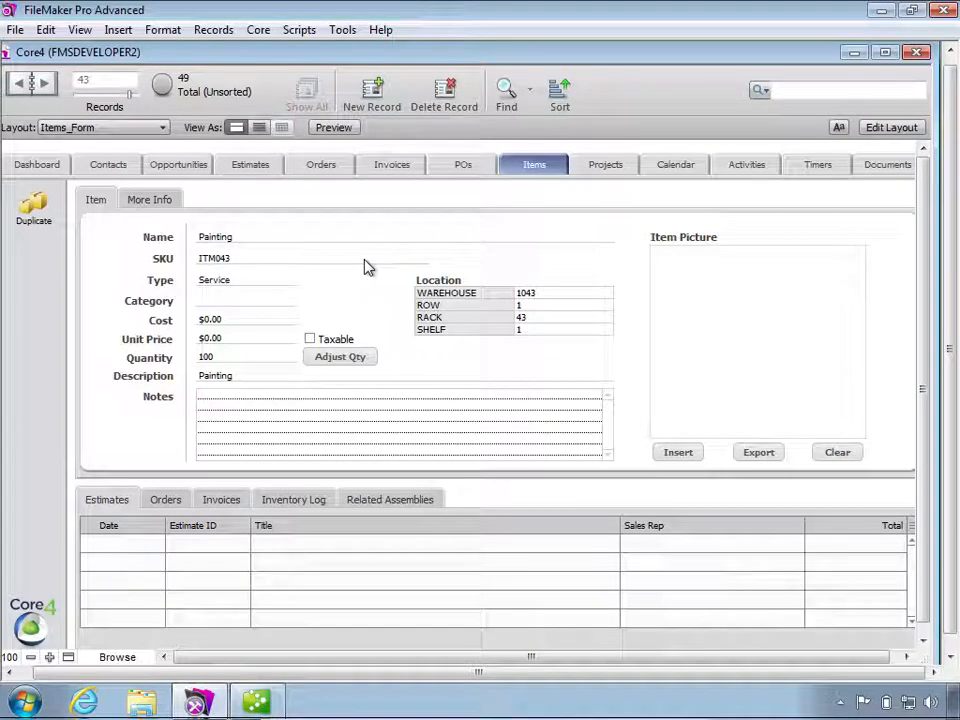
pyautogui.click(264, 33)
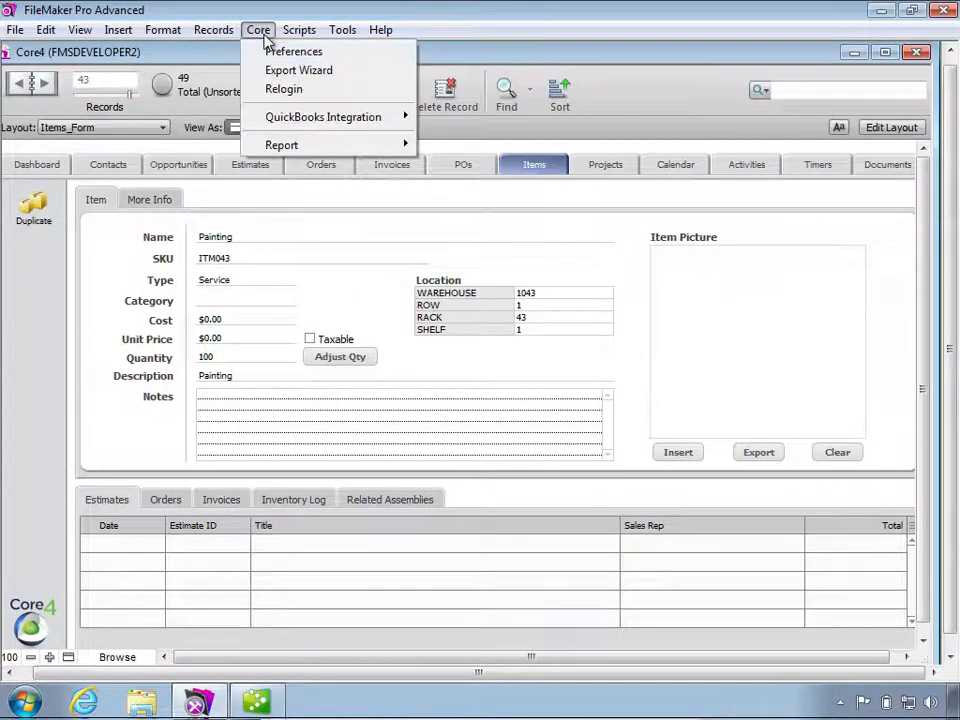
pyautogui.moveTo(281, 121)
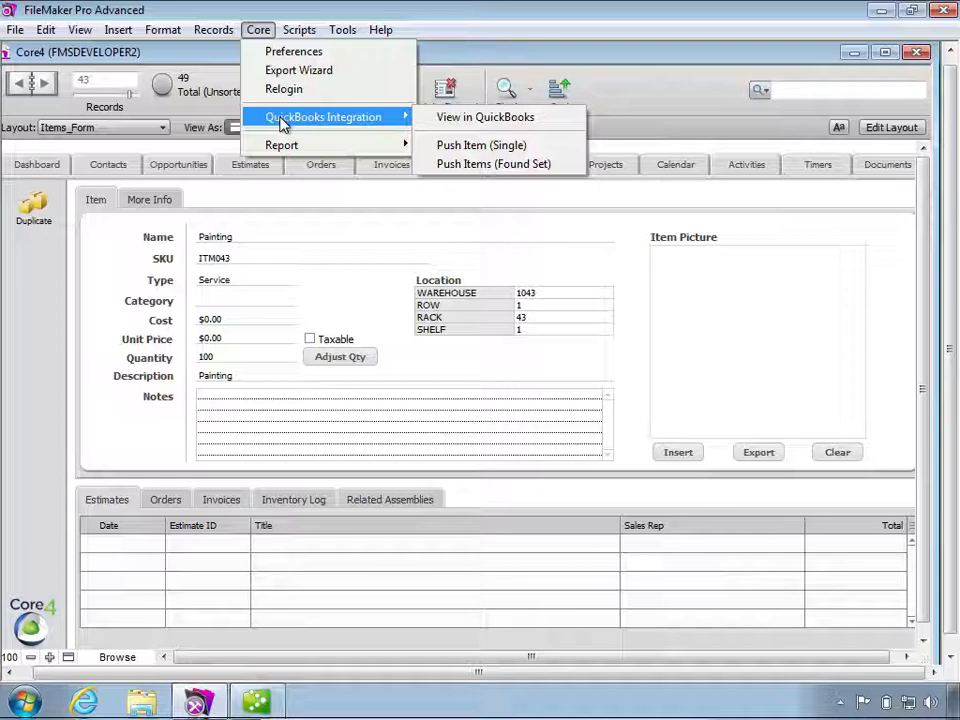
pyautogui.click(436, 119)
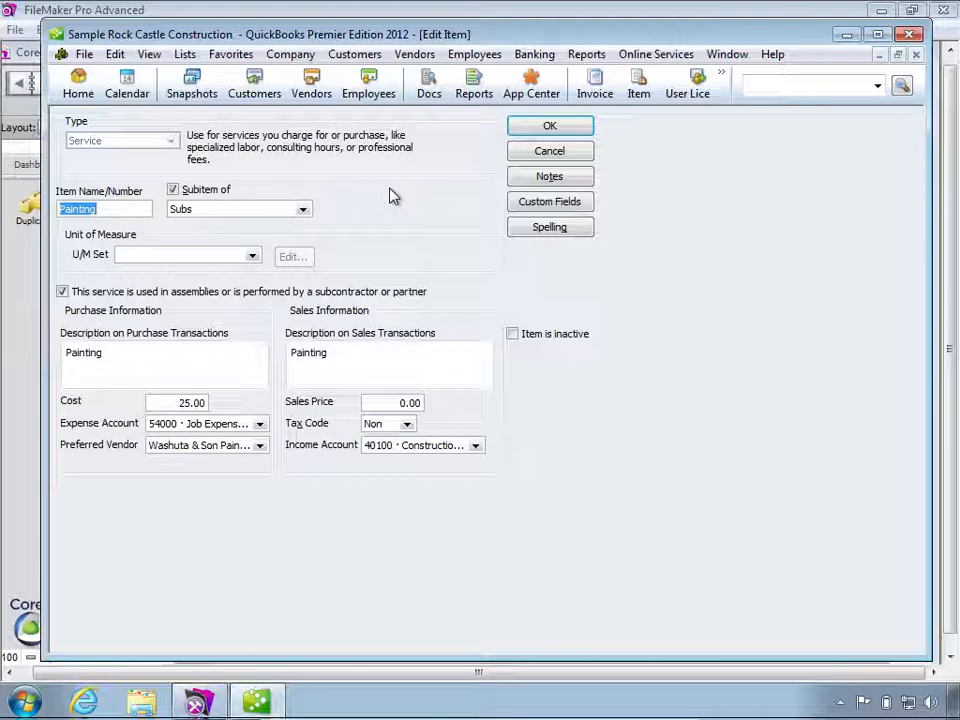
pyautogui.click(549, 125)
pyautogui.click(459, 15)
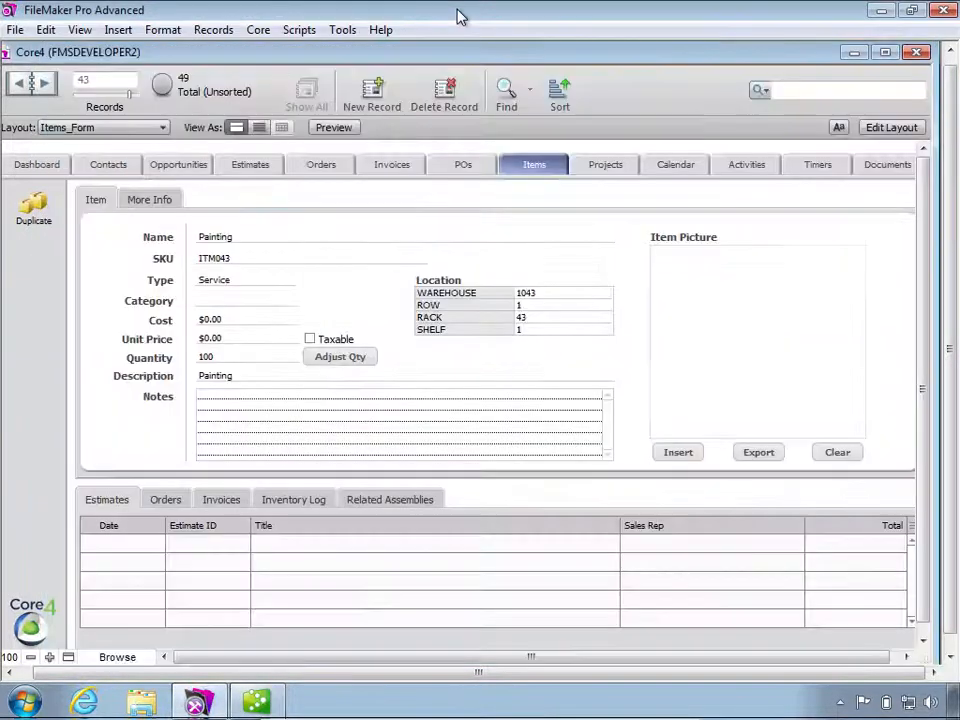
# - In the item's additional details, rename it to Painting 1 and mark it for Refresh
pyautogui.click(180, 201)
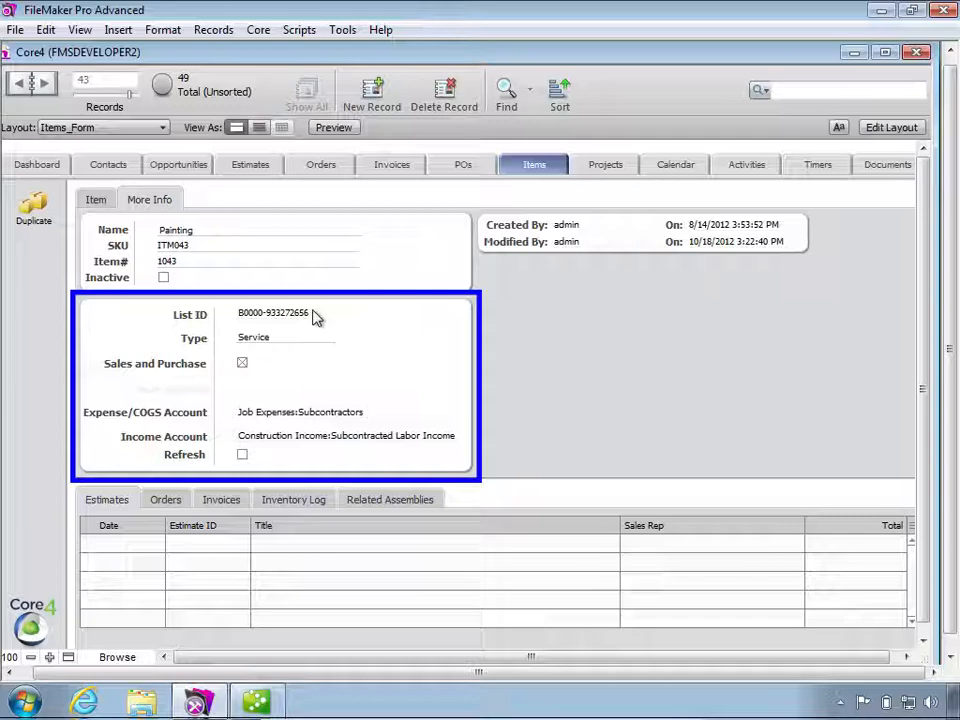
pyautogui.click(222, 231)
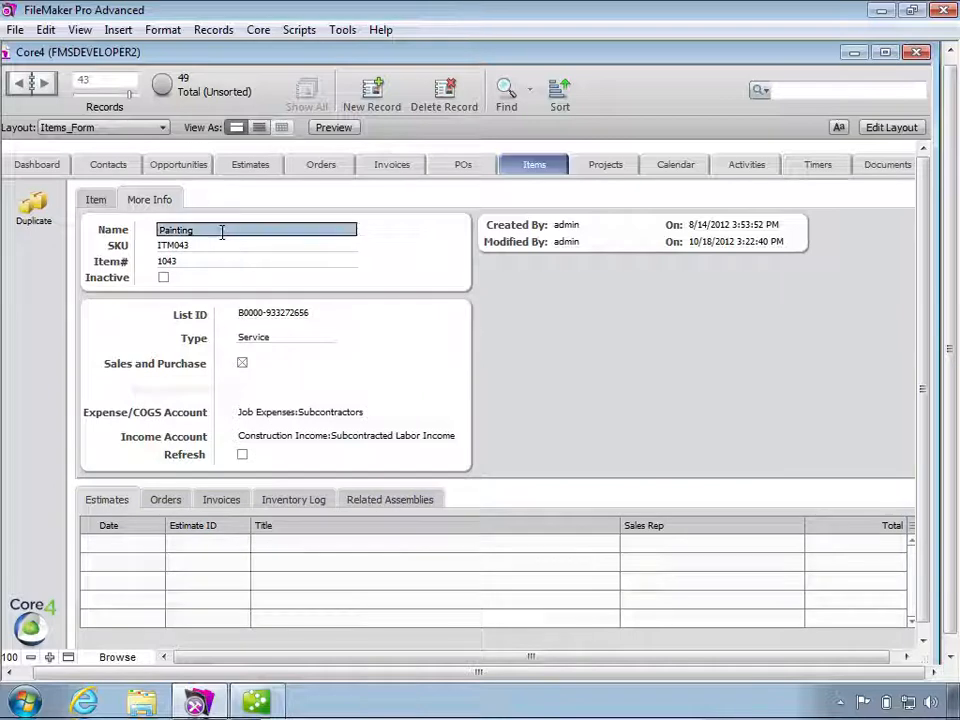
pyautogui.click(222, 231)
pyautogui.write('1')
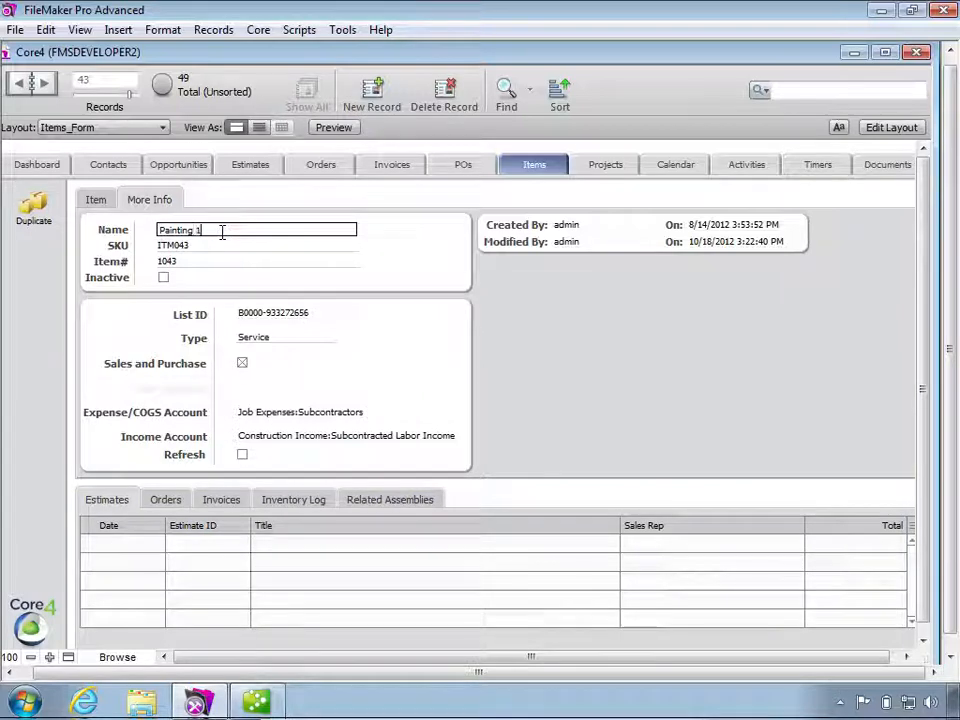
pyautogui.click(336, 321)
pyautogui.click(242, 455)
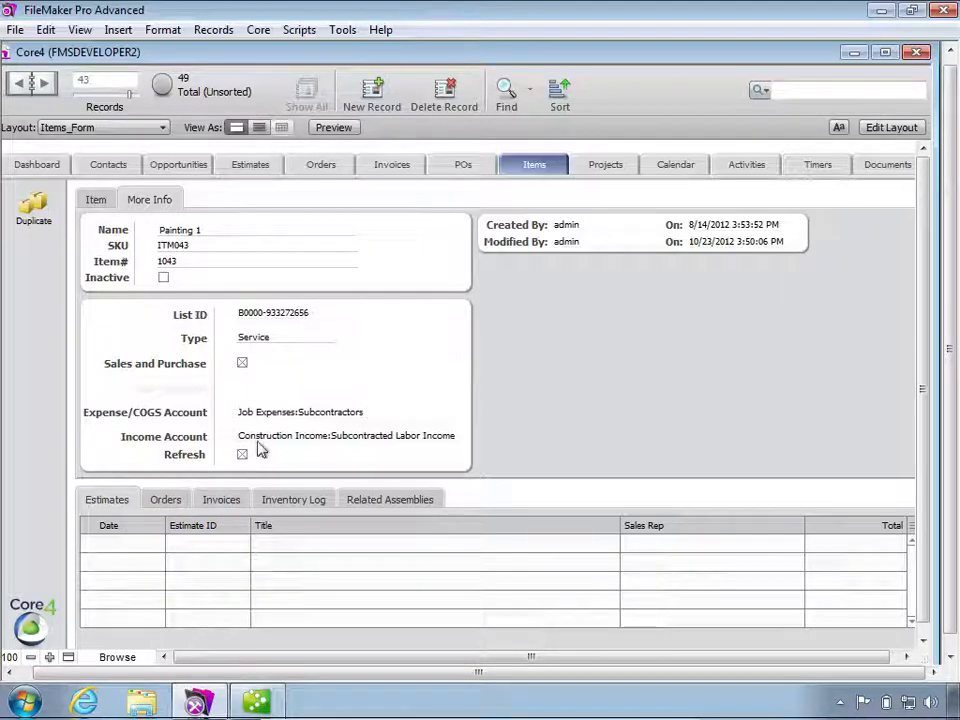
# - Push the single Painting 1 item to QuickBooks, accepting the export warning and closing the result
pyautogui.click(260, 31)
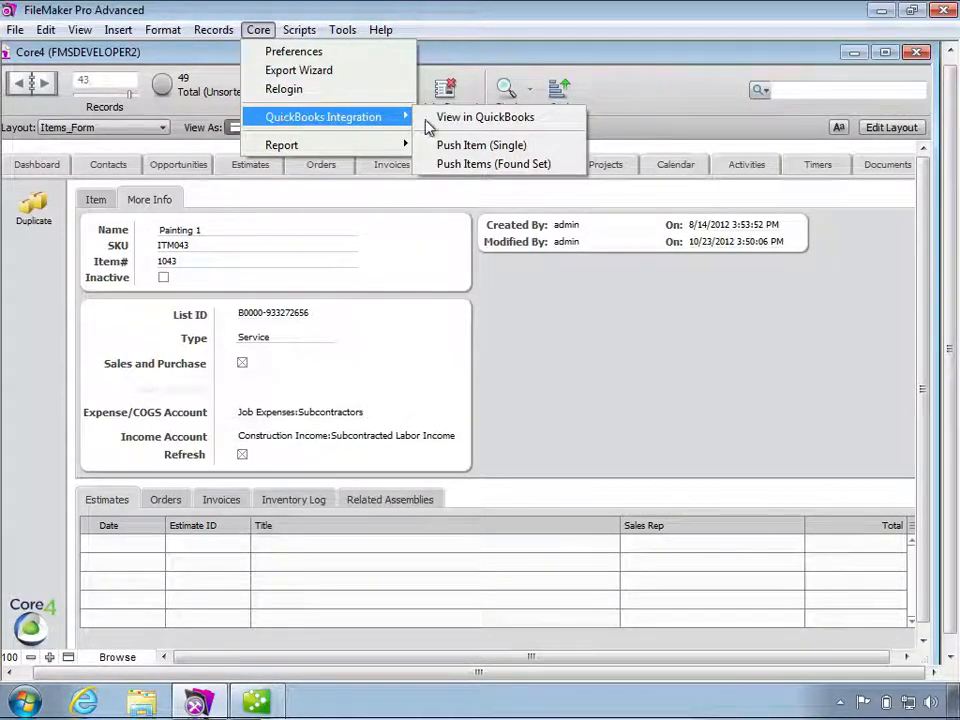
pyautogui.click(549, 151)
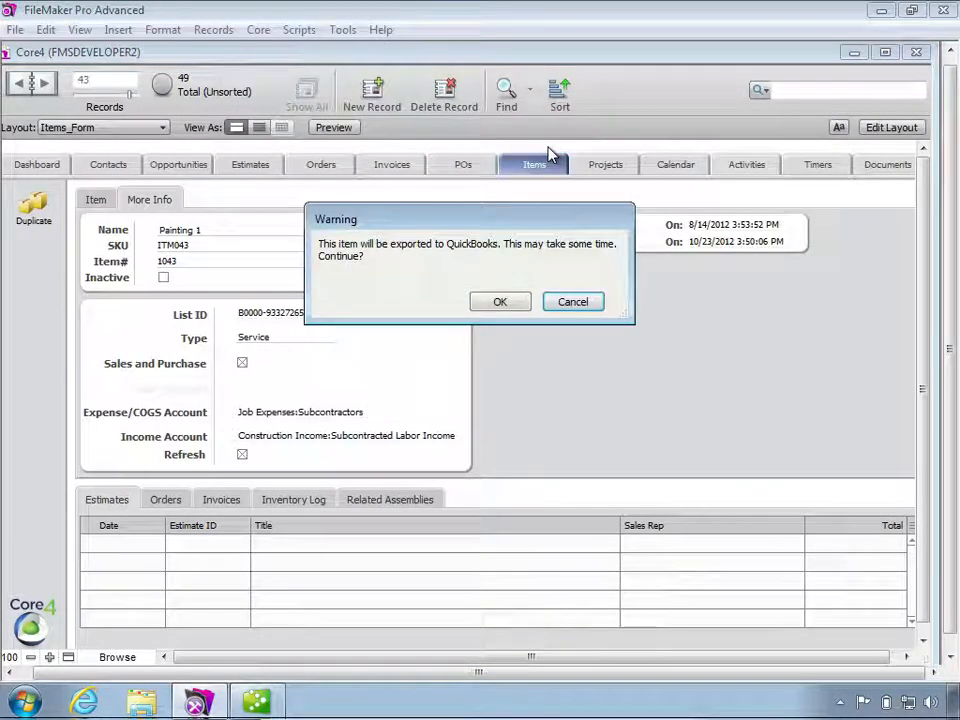
pyautogui.click(508, 301)
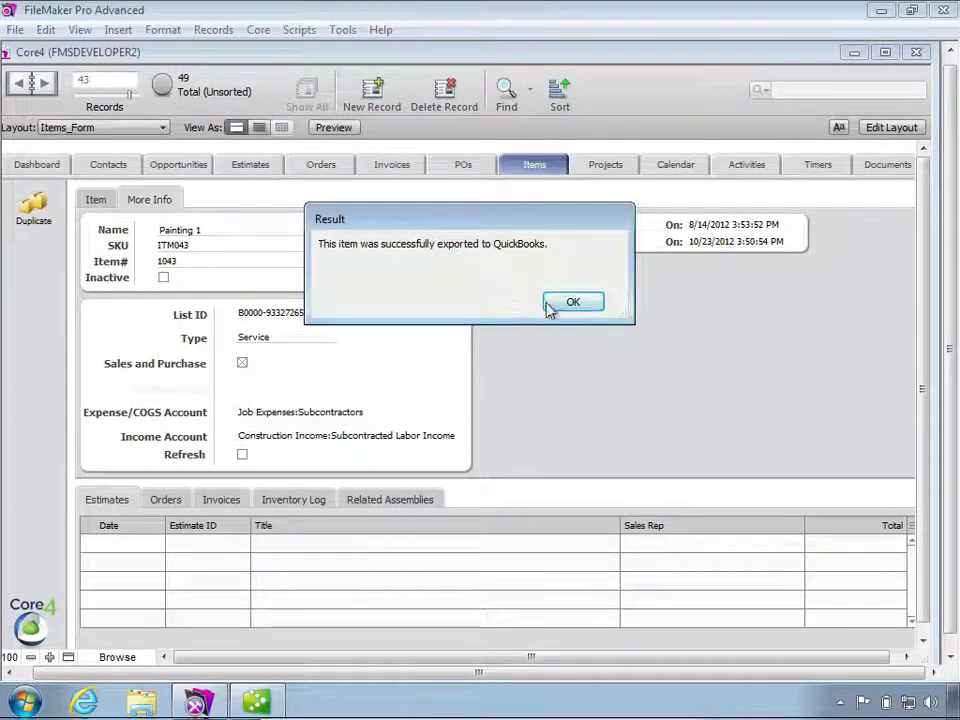
pyautogui.click(549, 305)
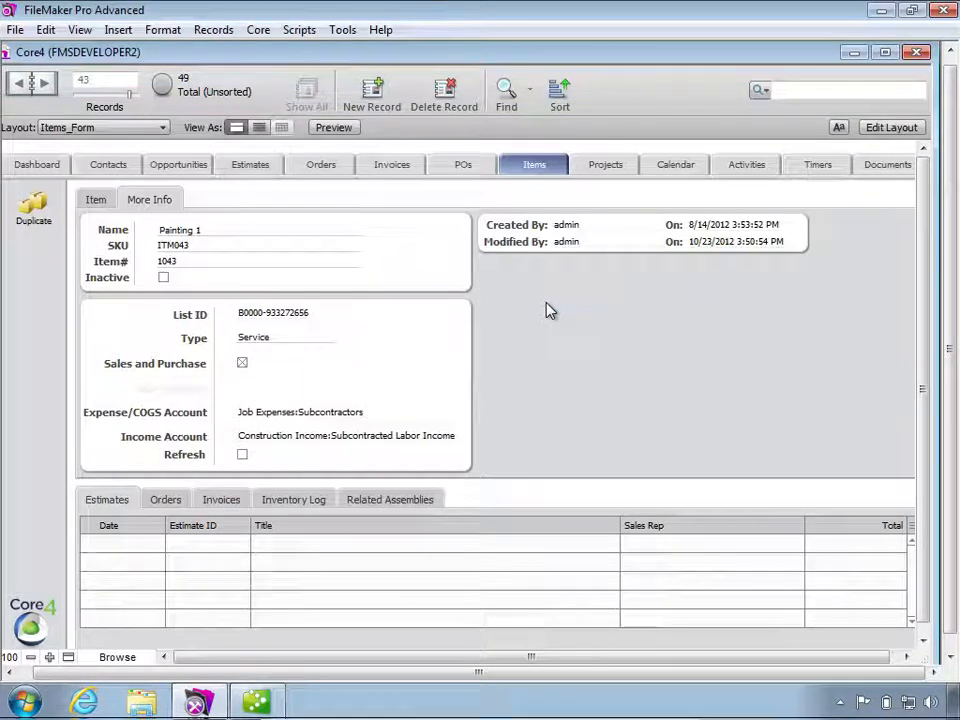
# - Push the single Repairs/Electrical Work invoice to QuickBooks and display its additional details with the QuickBooks invoice data
pyautogui.click(412, 173)
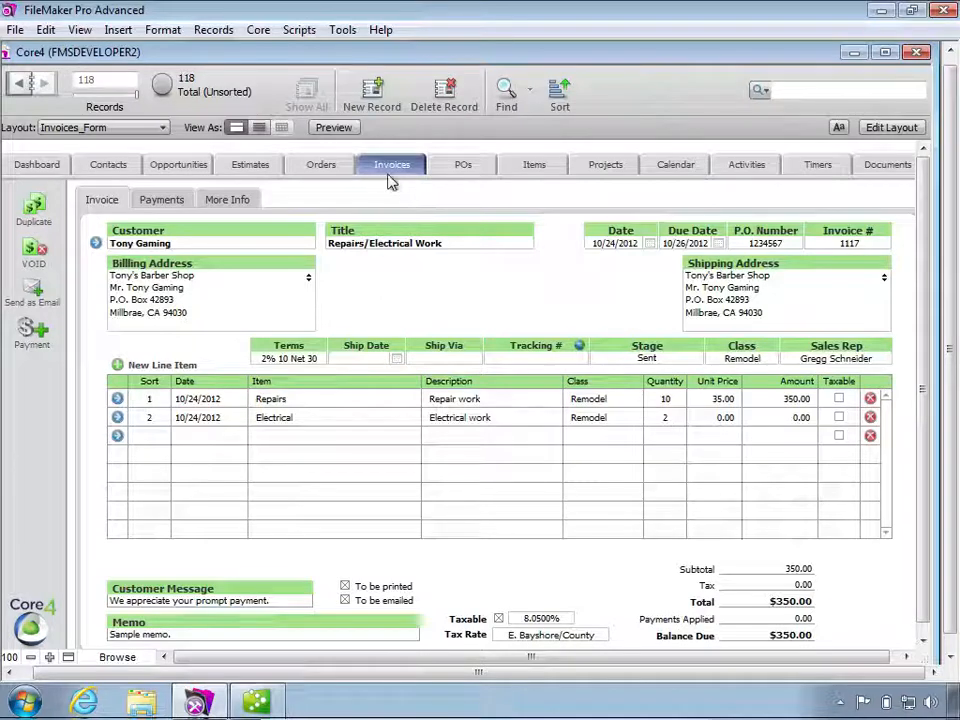
pyautogui.click(258, 30)
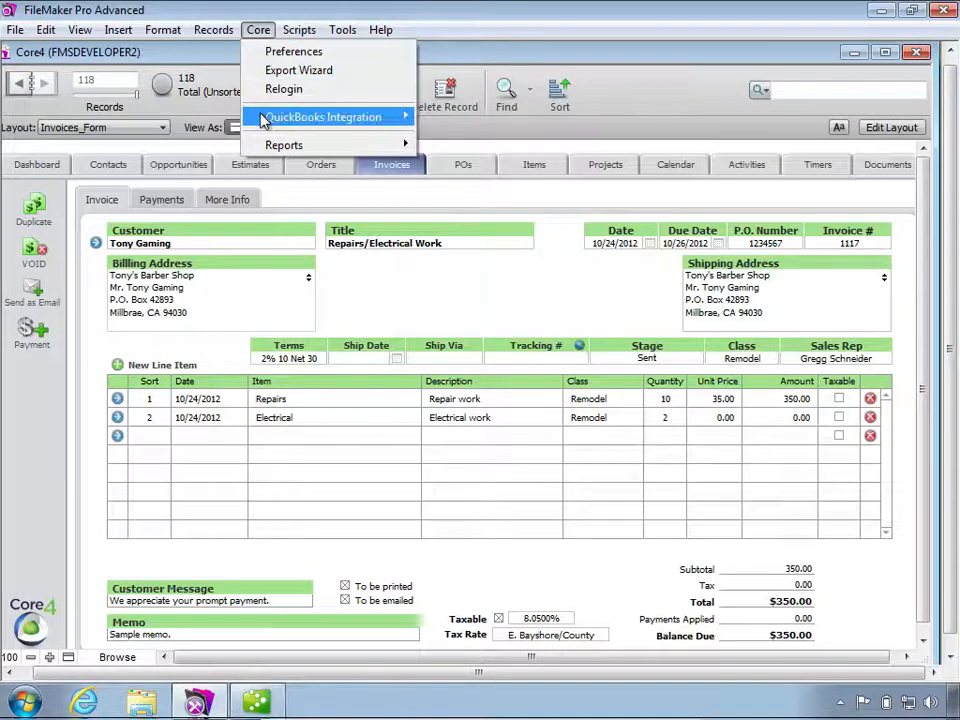
pyautogui.moveTo(263, 119)
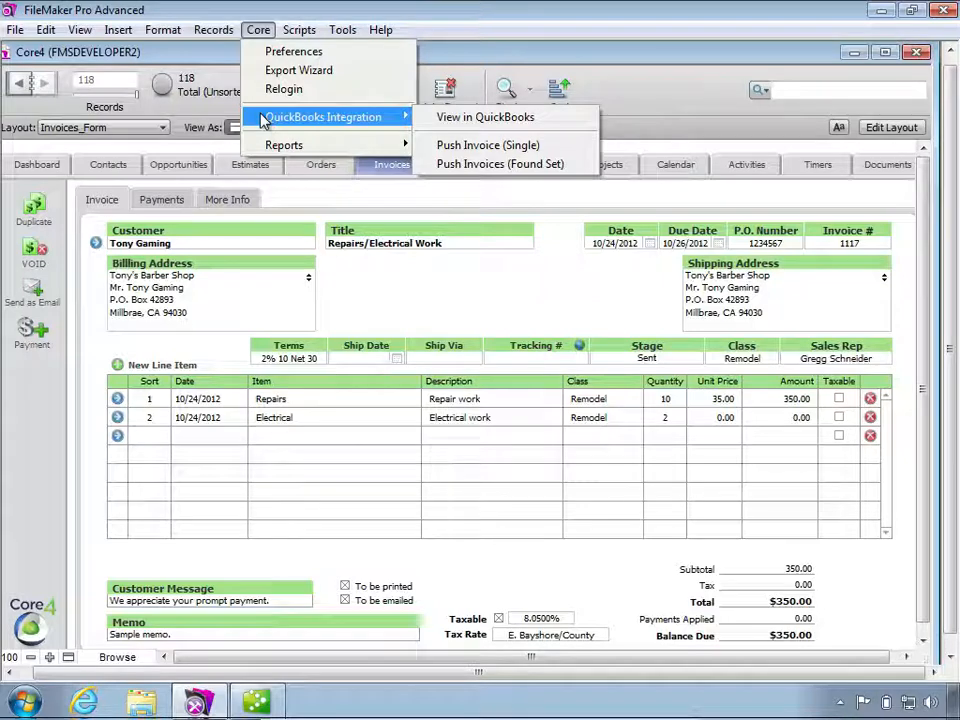
pyautogui.click(548, 150)
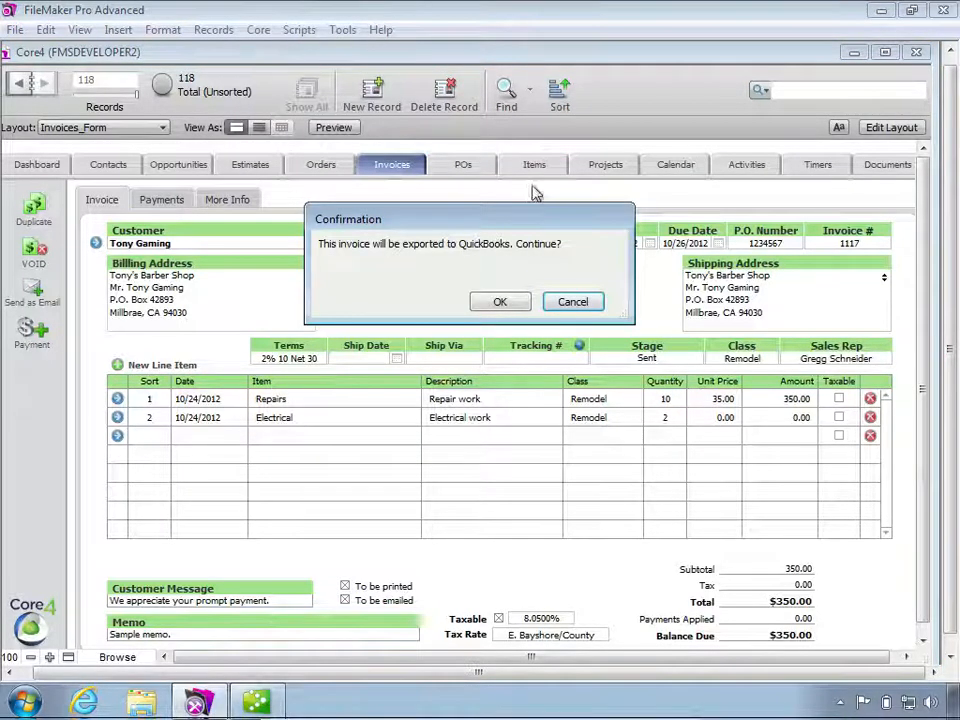
pyautogui.click(499, 302)
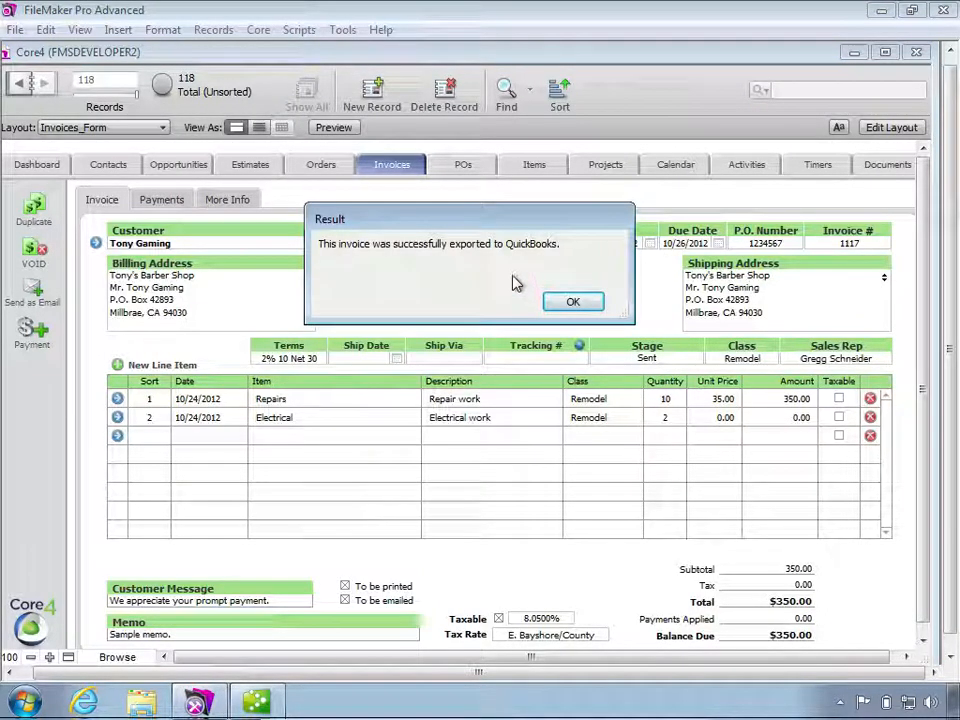
pyautogui.click(568, 302)
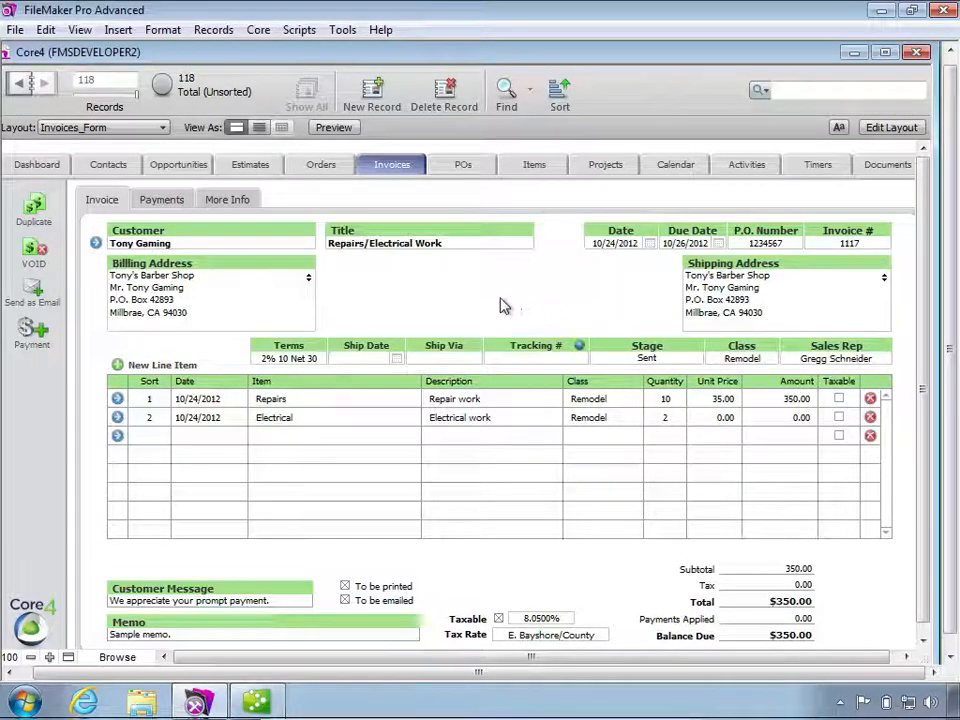
pyautogui.click(250, 200)
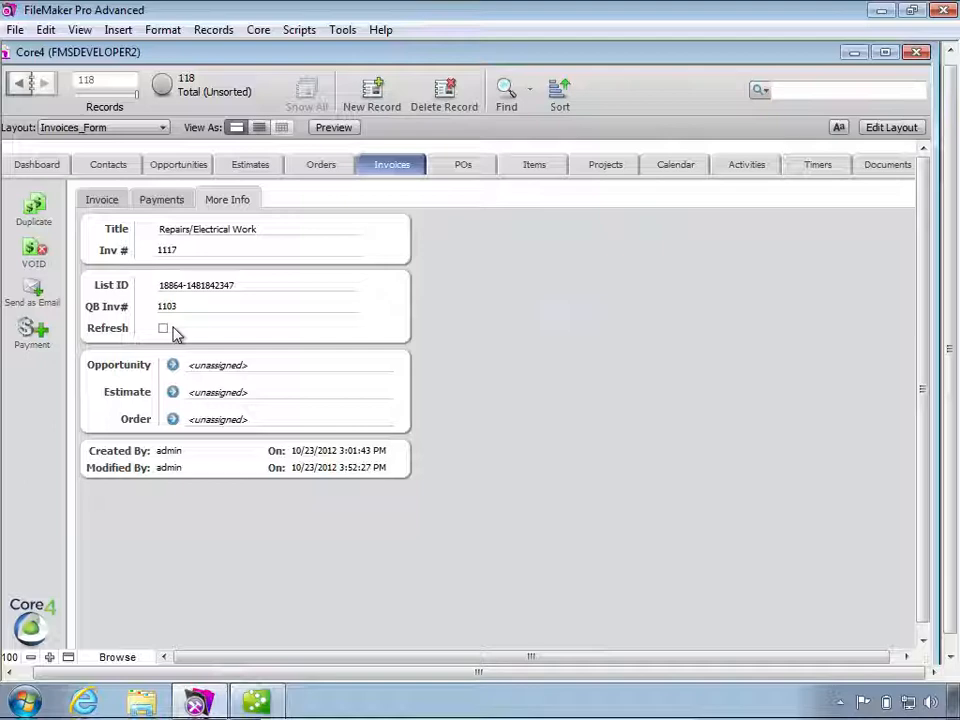
# - Record a new payment of 100.00 against the Repairs/Electrical Work invoice, save it and push it to QuickBooks
pyautogui.click(32, 332)
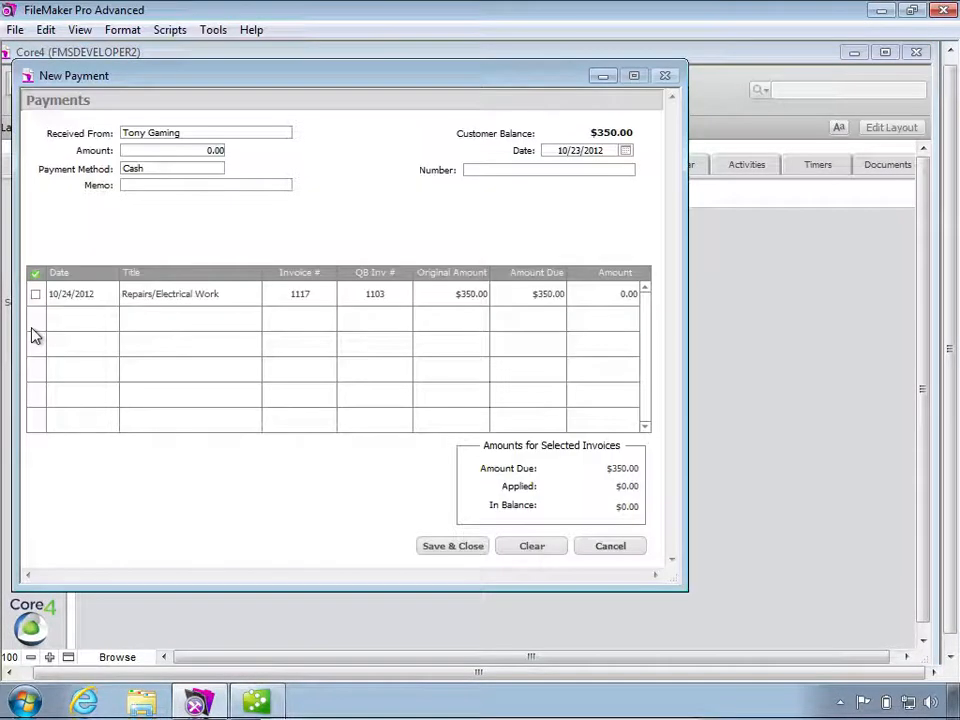
pyautogui.click(222, 151)
pyautogui.write('100')
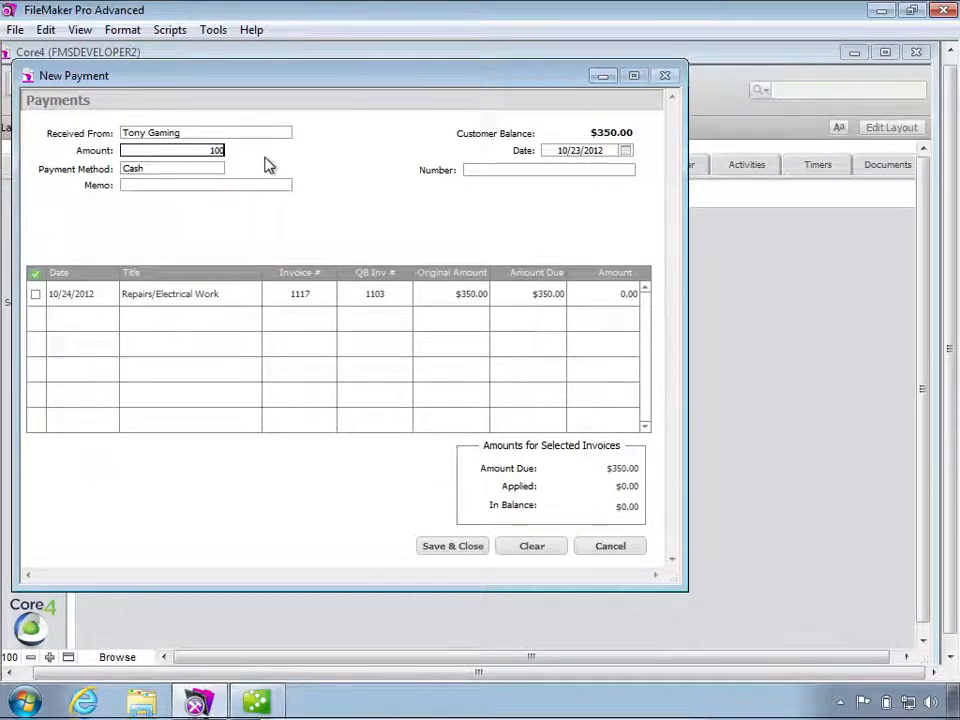
pyautogui.press('Return')
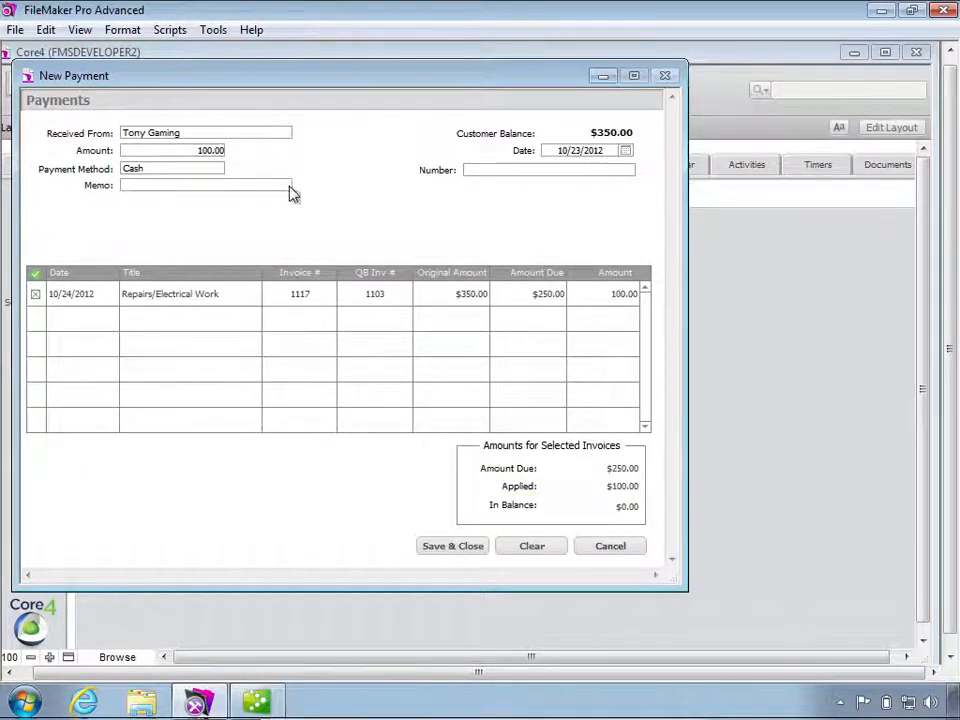
pyautogui.click(461, 550)
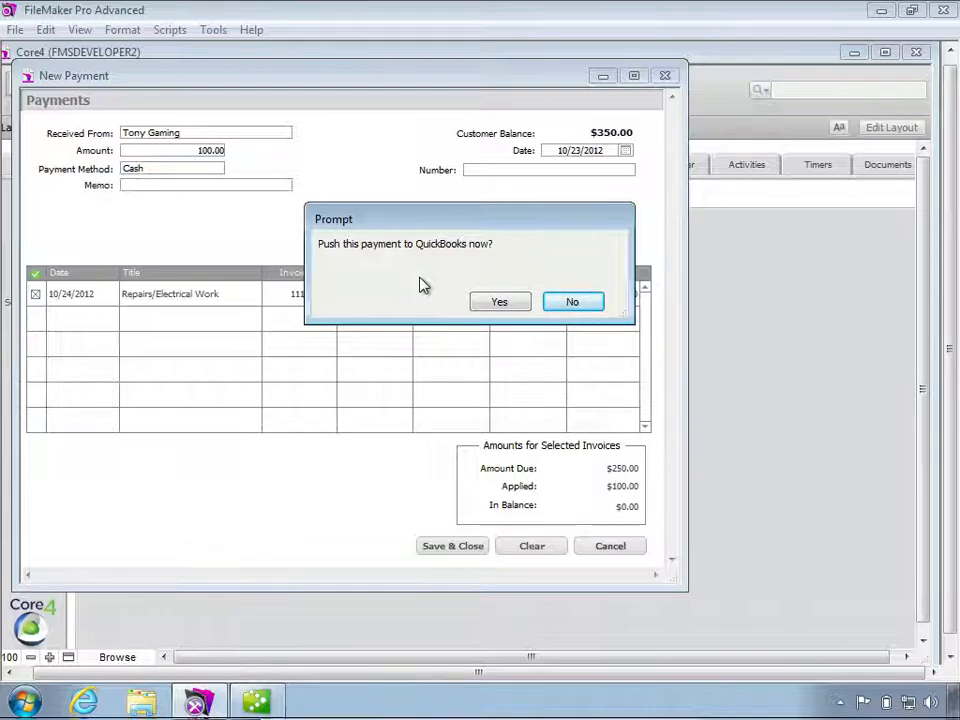
pyautogui.click(484, 302)
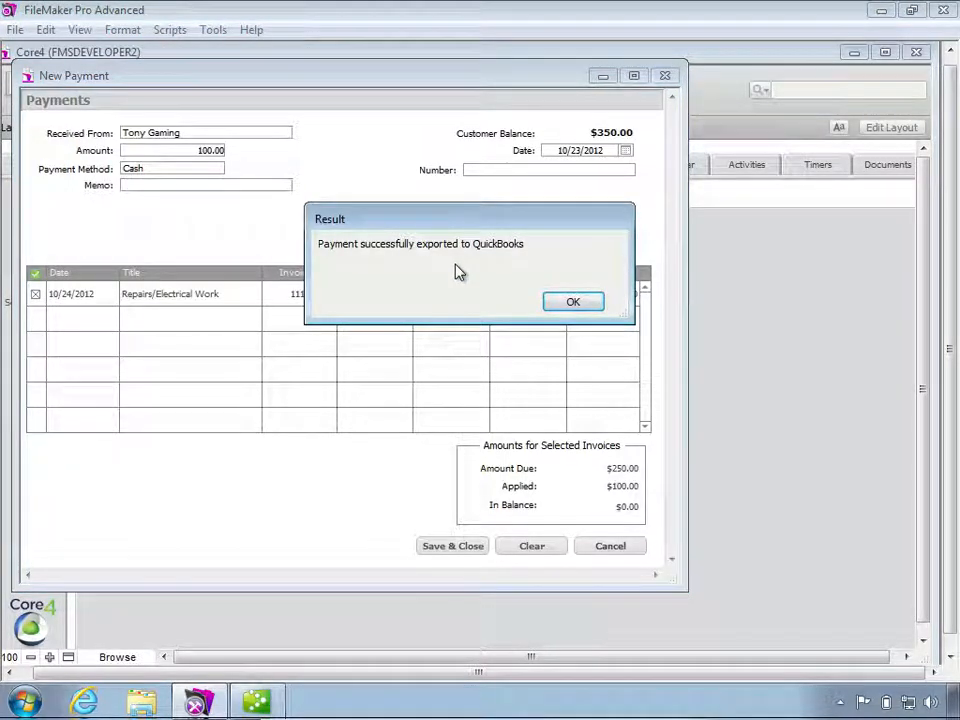
pyautogui.click(557, 305)
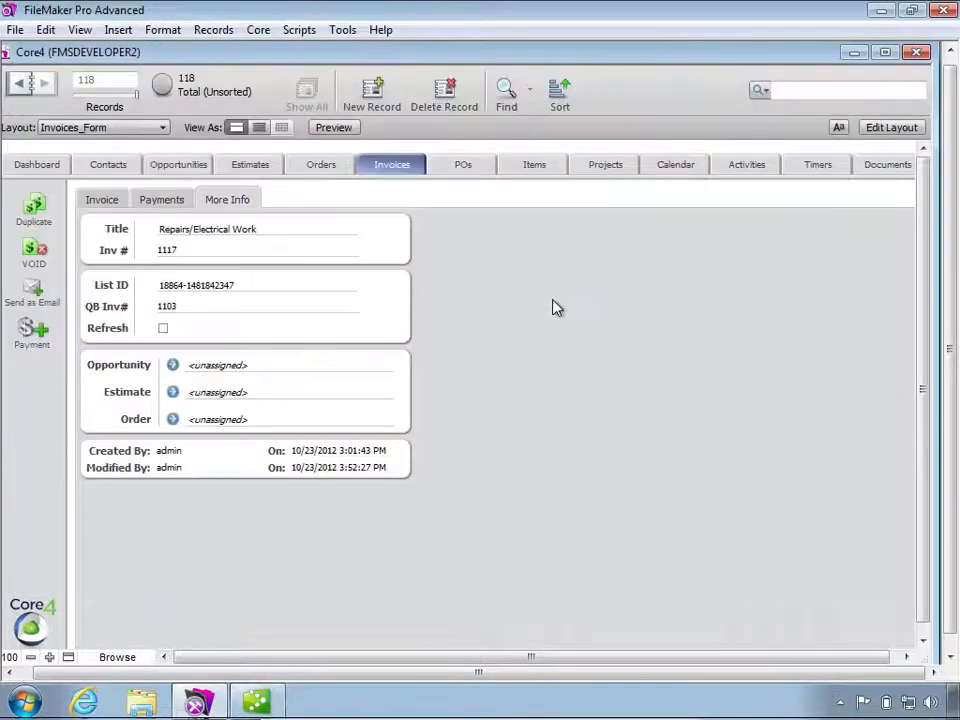
# - Open the invoice's recorded 100.00 cash payment, view it in QuickBooks, and save and close it there
pyautogui.click(185, 201)
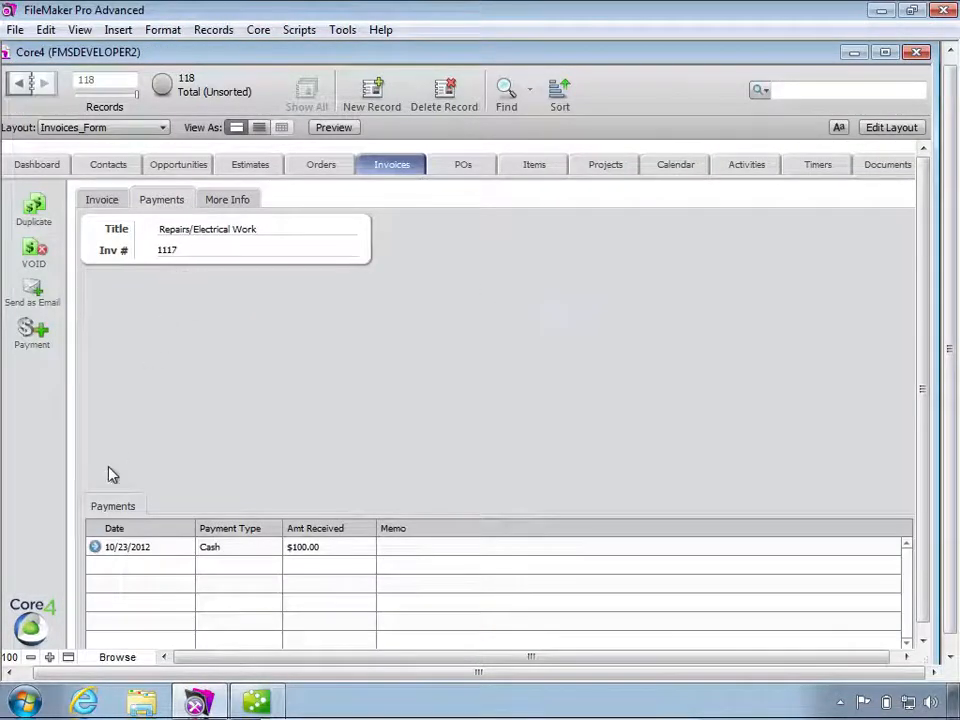
pyautogui.click(94, 549)
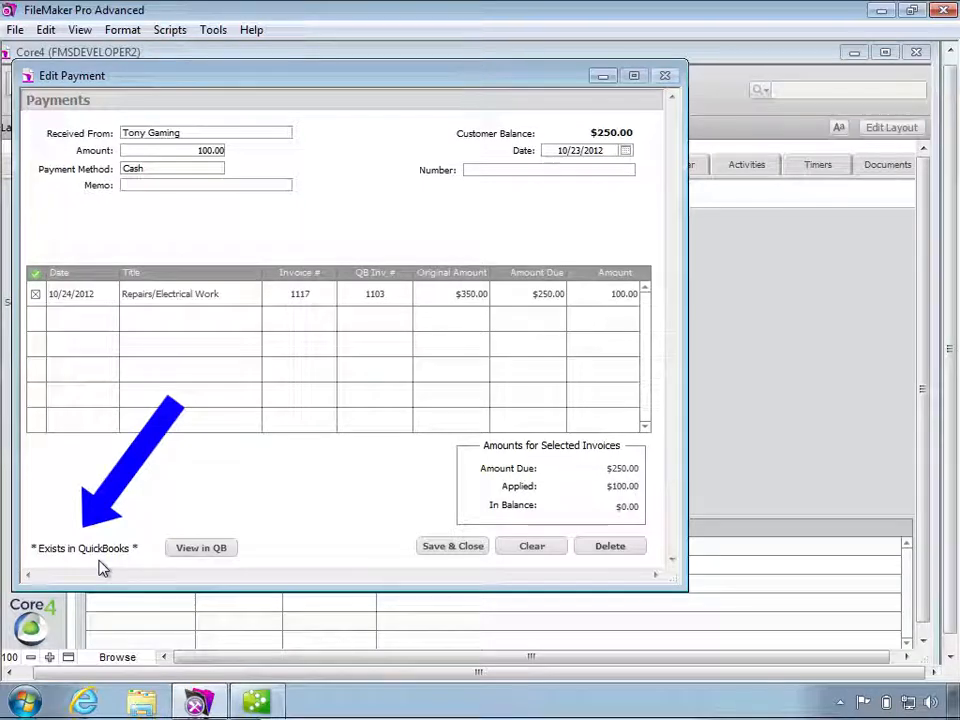
pyautogui.click(228, 554)
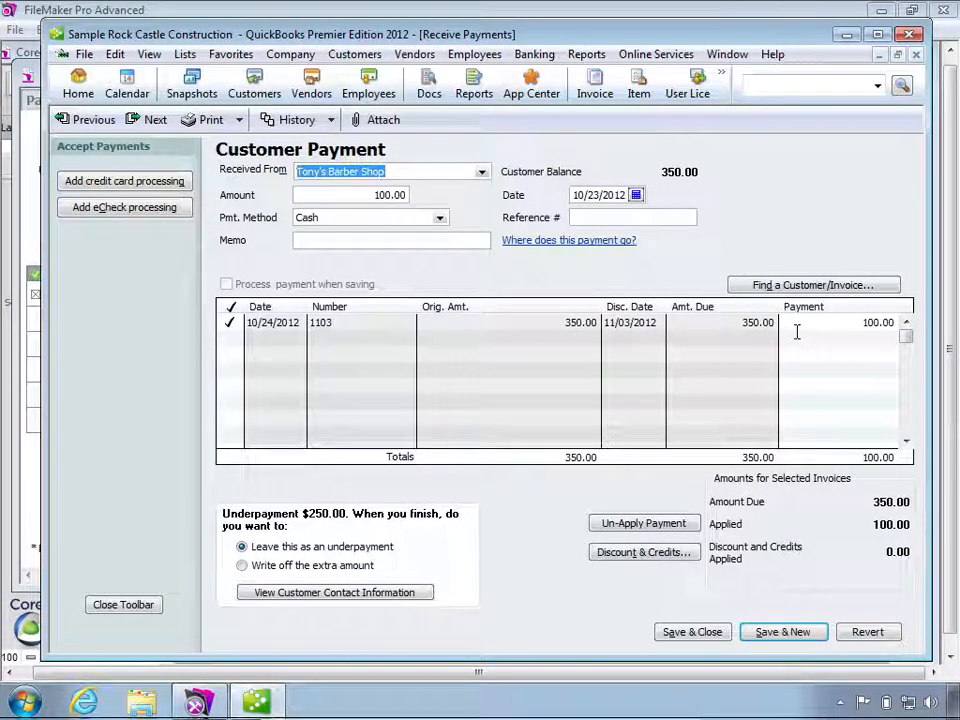
pyautogui.click(694, 633)
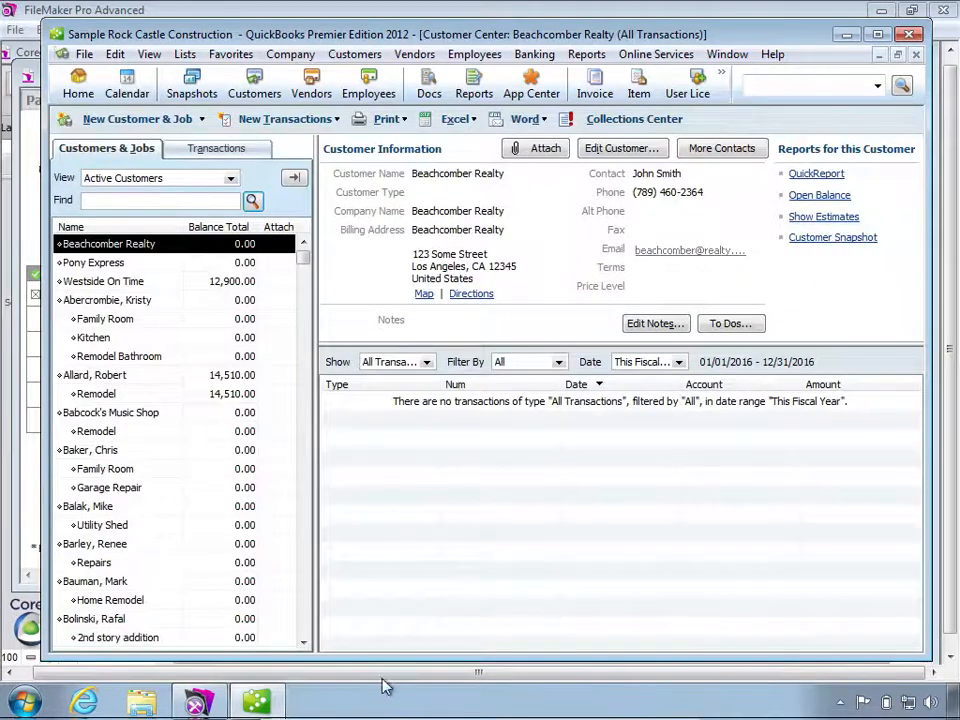